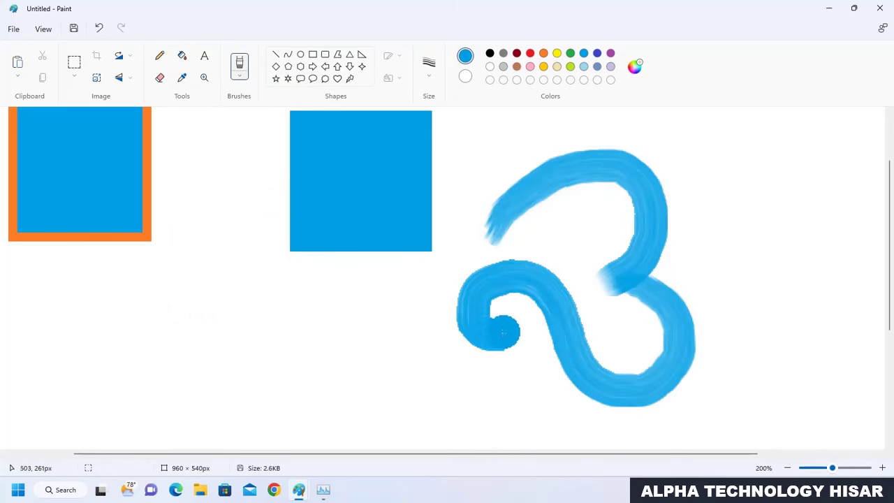
# Complete the Om symbol with blue brush strokes for its side curl, the crescent above it and the dot
pyautogui.moveTo(658, 278)
pyautogui.mouseDown()
pyautogui.moveTo(661, 243)
pyautogui.moveTo(715, 201)
pyautogui.moveTo(781, 240)
pyautogui.moveTo(758, 313)
pyautogui.moveTo(722, 310)
pyautogui.moveTo(730, 269)
pyautogui.mouseUp()
pyautogui.moveTo(511, 154)
pyautogui.mouseDown()
pyautogui.moveTo(608, 163)
pyautogui.moveTo(663, 112)
pyautogui.mouseUp()
pyautogui.moveTo(577, 136)
pyautogui.mouseDown()
pyautogui.moveTo(583, 124)
pyautogui.moveTo(568, 119)
pyautogui.moveTo(573, 129)
pyautogui.mouseUp()
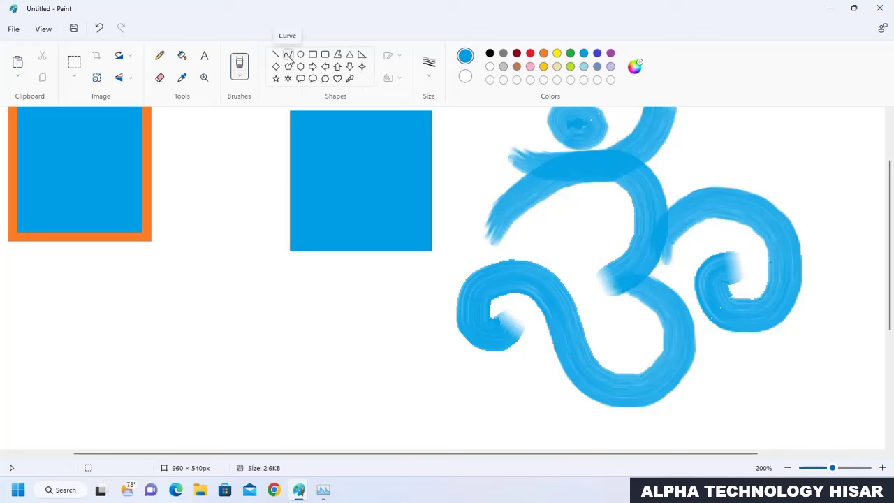
# Draw a five-pointed star of about 189 × 220 px with the Polygon shape and place it between the two blue squares
pyautogui.click(338, 55)
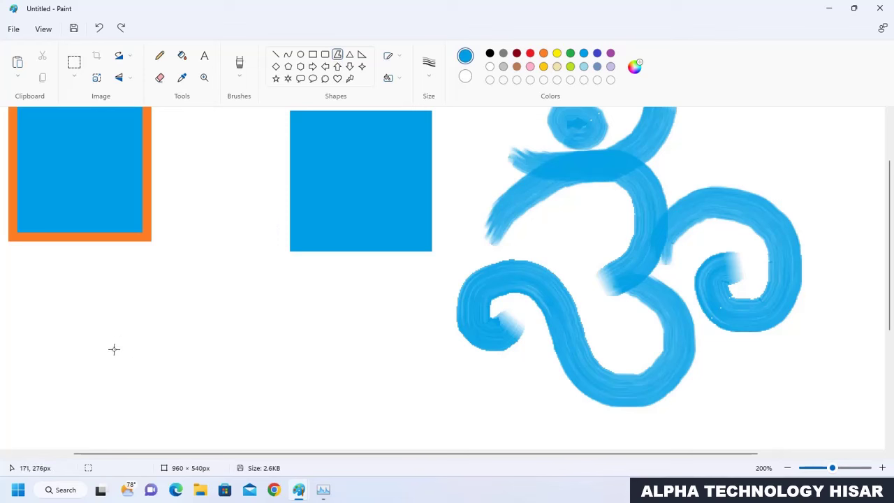
pyautogui.moveTo(108, 350); pyautogui.dragTo(307, 356)
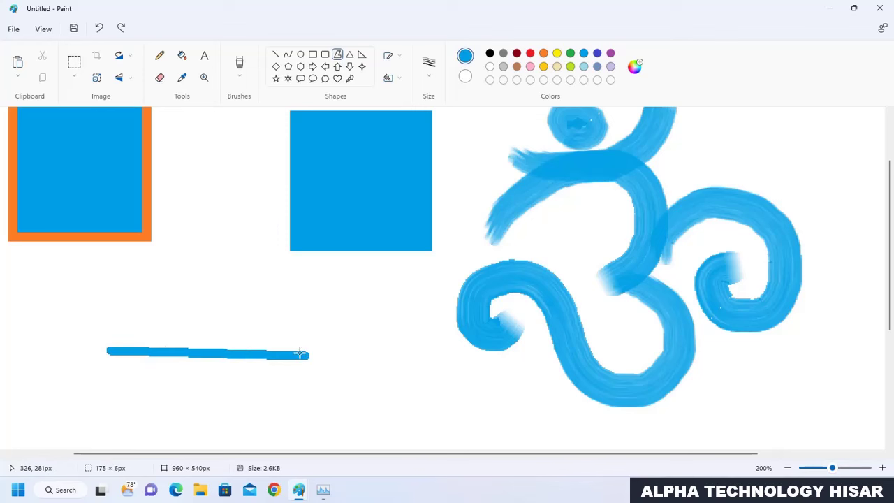
pyautogui.click(202, 199)
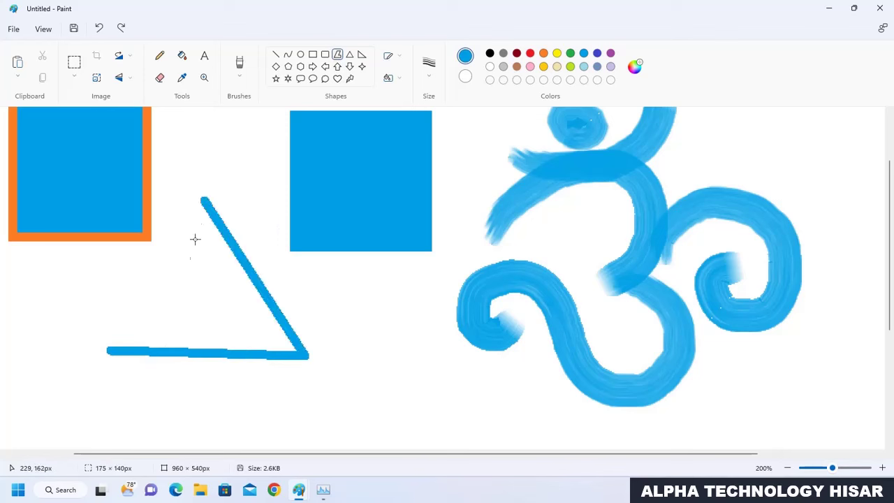
pyautogui.click(187, 443)
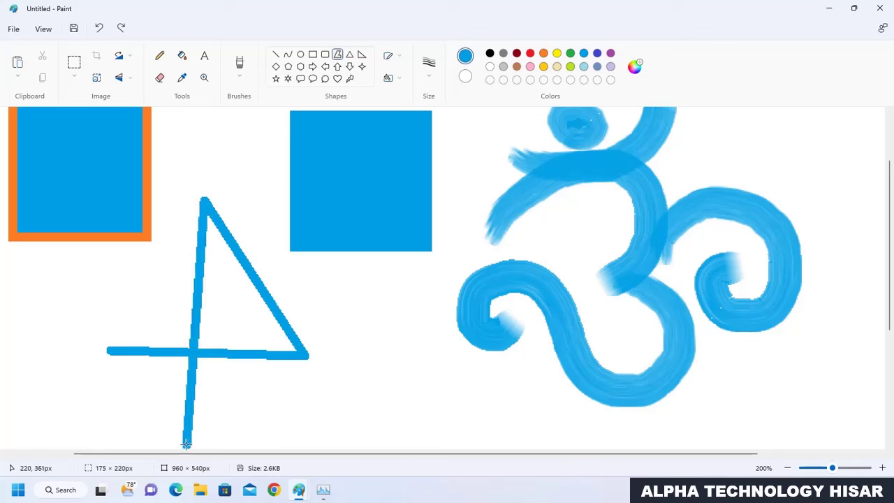
pyautogui.click(317, 222)
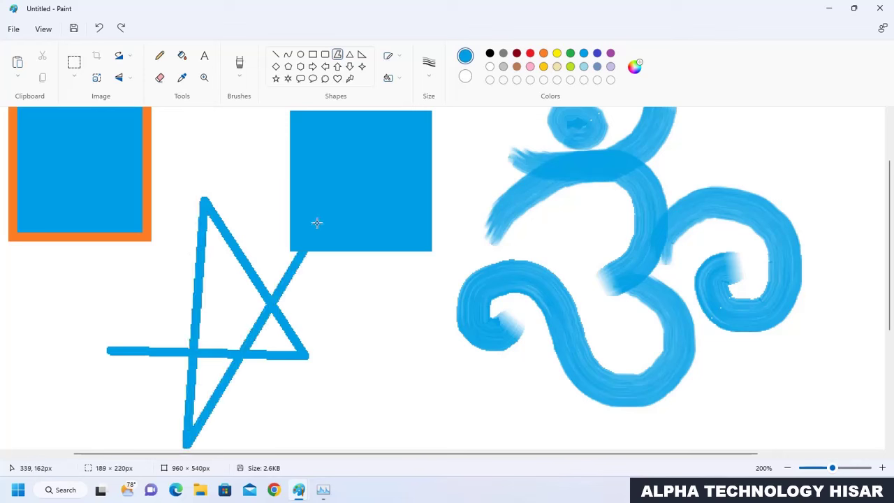
pyautogui.doubleClick(109, 349)
pyautogui.moveTo(264, 347); pyautogui.dragTo(247, 302)
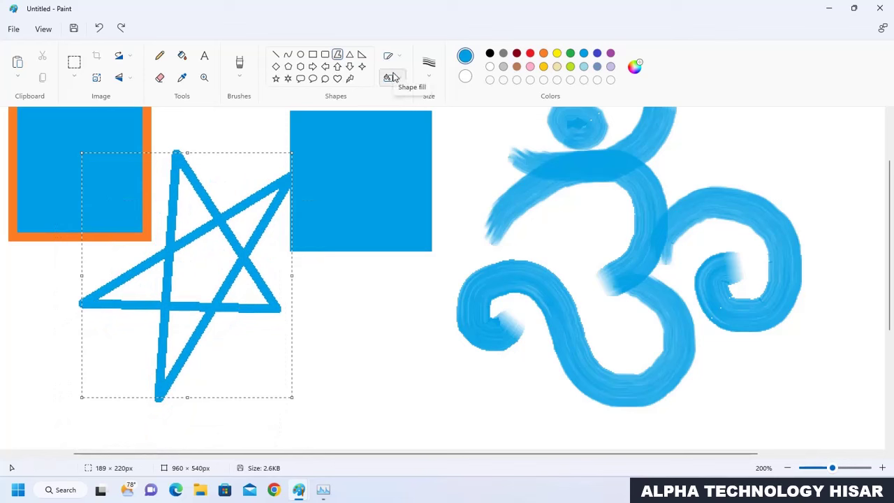
# Draw a blue outlined square of about 157 × 157 px in the empty area below the star with the Rectangle shape
pyautogui.click(313, 54)
pyautogui.scroll(-2, 373, 253)
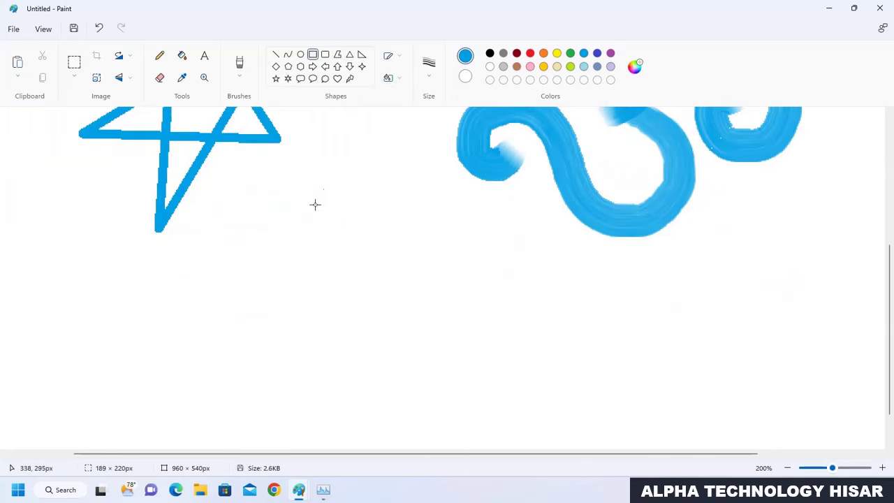
pyautogui.click(301, 209)
pyautogui.moveTo(301, 209); pyautogui.dragTo(477, 383)
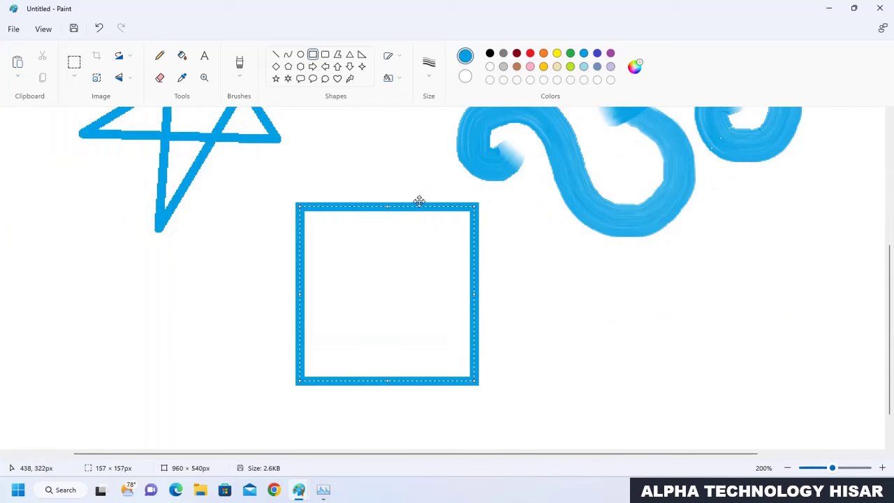
# Set the new square to No outline and fill it with the Crayon texture, using red as Color 2
pyautogui.click(395, 61)
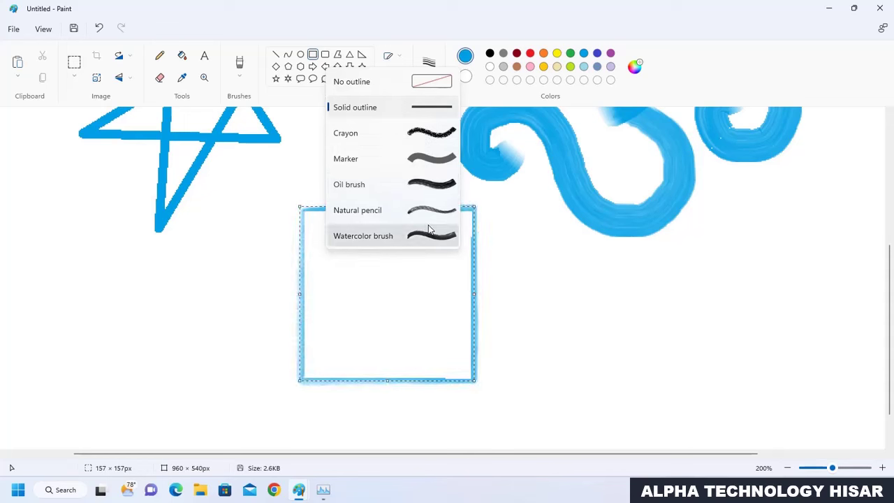
pyautogui.click(392, 75)
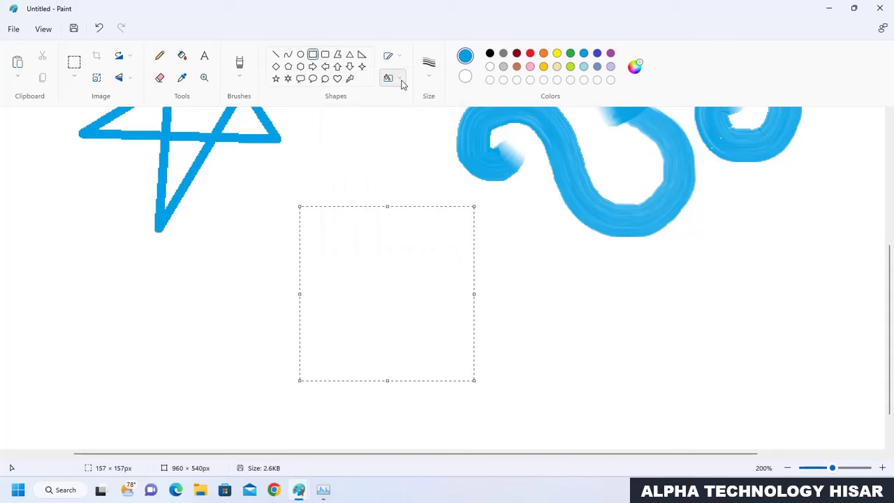
pyautogui.click(402, 83)
pyautogui.click(468, 77)
pyautogui.click(466, 77)
pyautogui.click(530, 55)
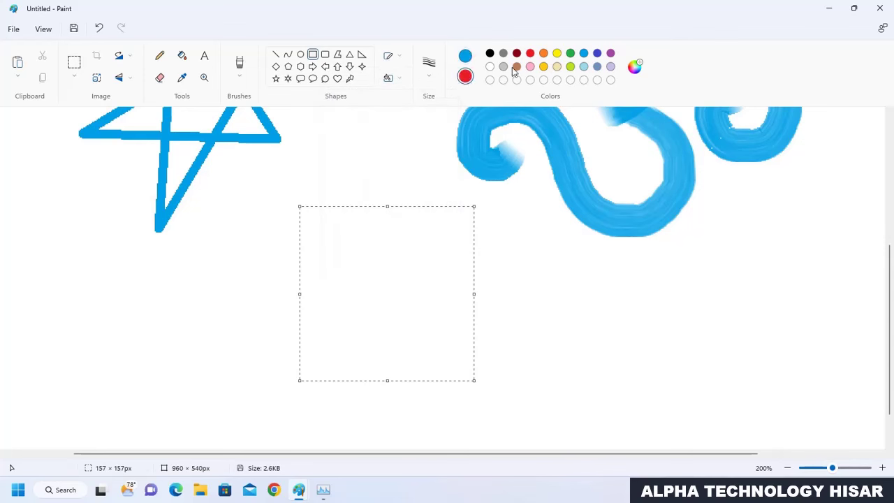
pyautogui.click(398, 78)
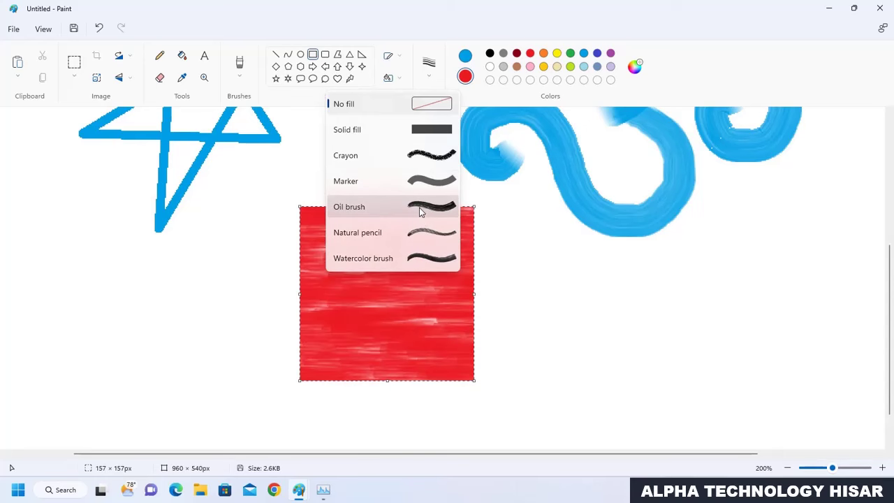
pyautogui.click(420, 154)
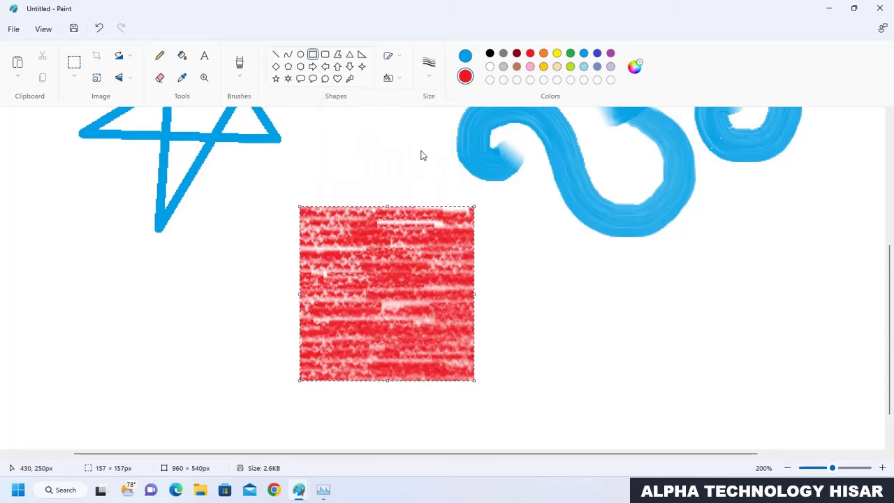
# Set the square's shape fill to No fill and its shape outline to Solid outline
pyautogui.click(391, 80)
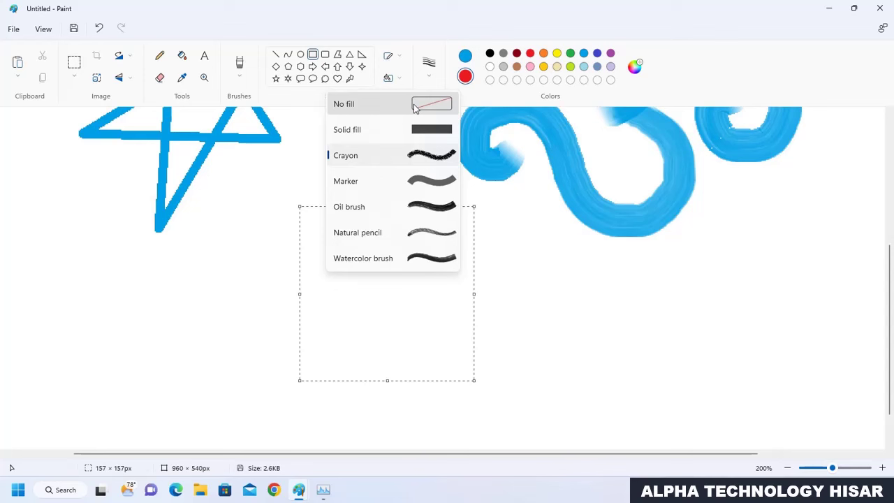
pyautogui.click(414, 109)
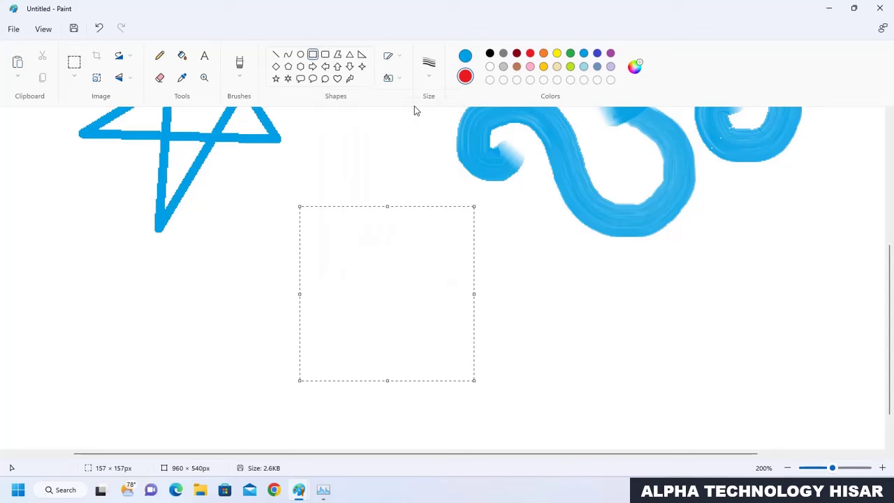
pyautogui.click(388, 56)
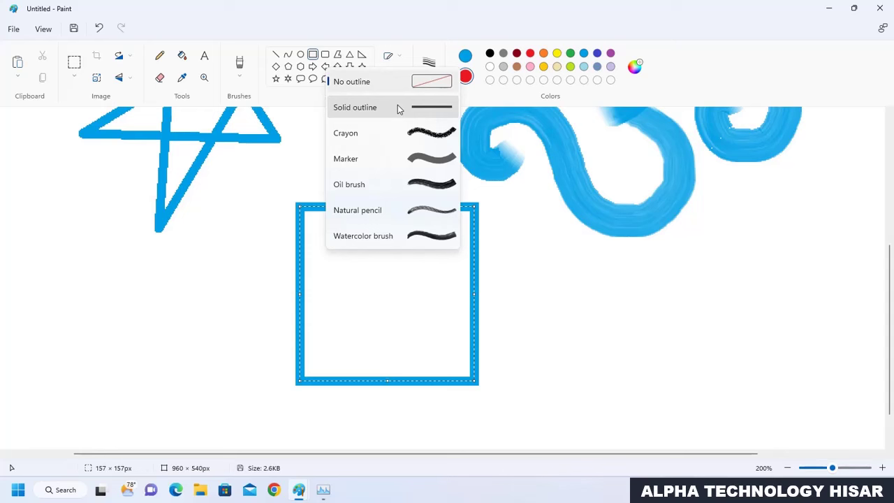
pyautogui.click(397, 107)
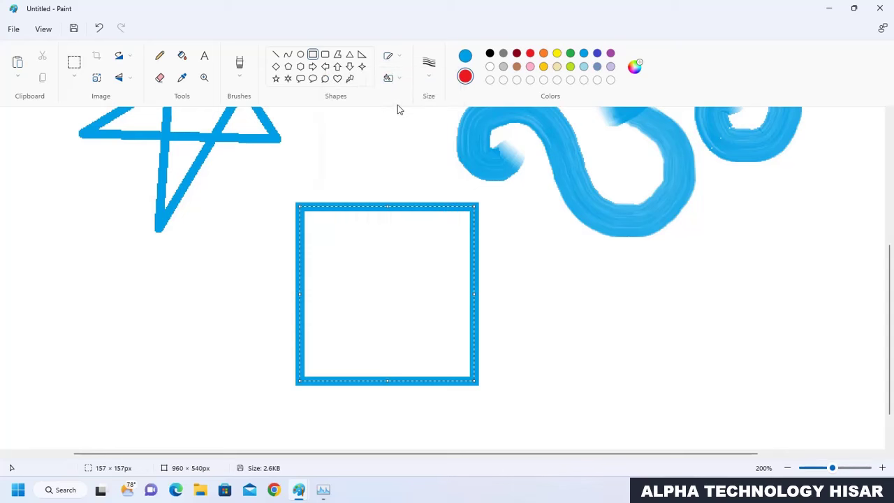
# Draw a second rectangle of about 100 × 74 px beside the square with an 8px blue outline
pyautogui.click(431, 77)
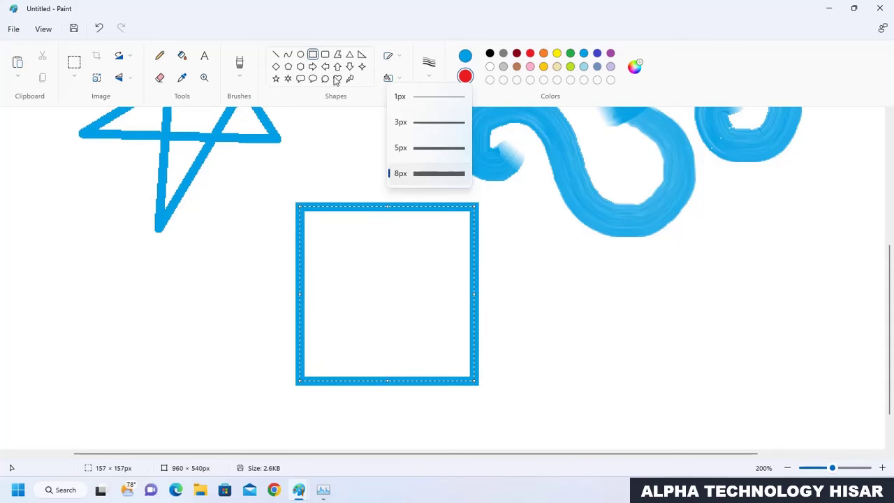
pyautogui.click(438, 173)
pyautogui.moveTo(512, 245); pyautogui.dragTo(630, 332)
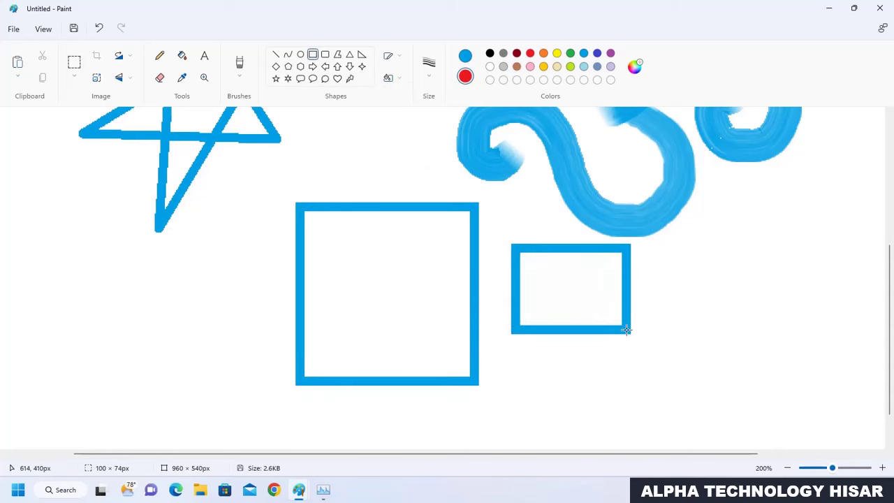
# Make Color 1 the active colour and inspect the Edit colors dialog without applying a change
pyautogui.click(429, 64)
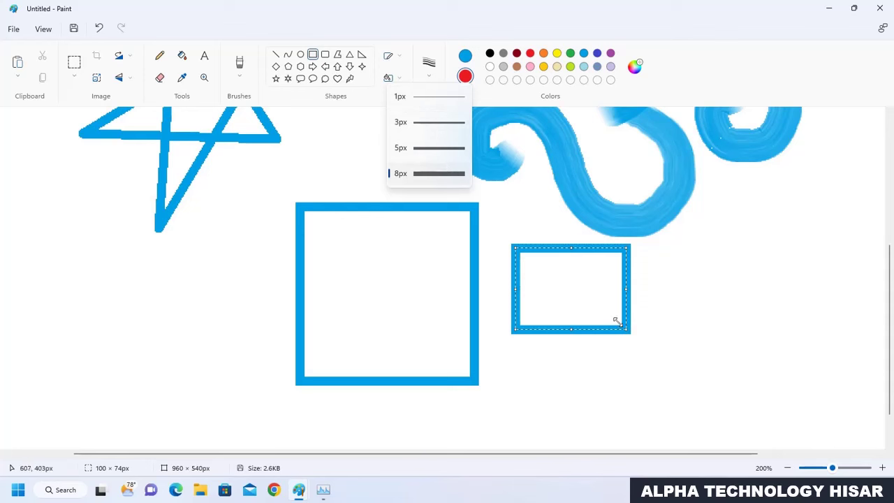
pyautogui.click(465, 58)
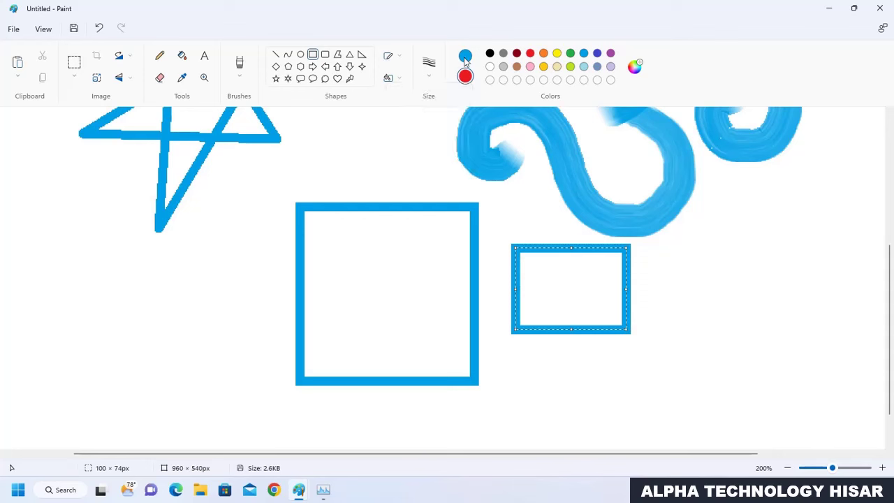
pyautogui.click(465, 57)
pyautogui.click(632, 68)
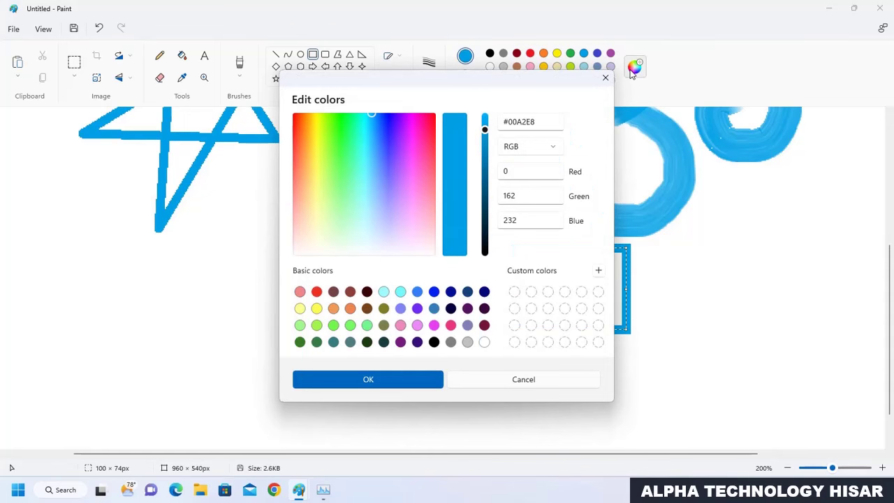
pyautogui.click(523, 379)
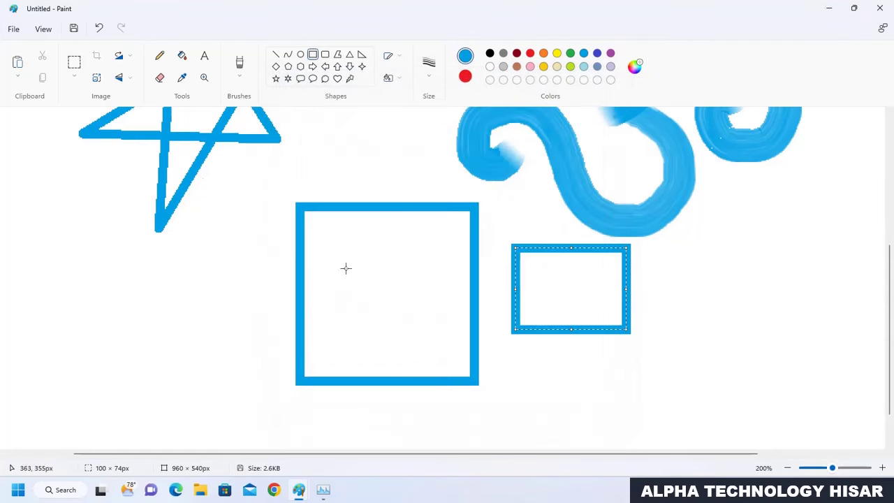
# Set the canvas zoom to 100%, with a brief magnification to 300% before returning to 100%
pyautogui.click(44, 30)
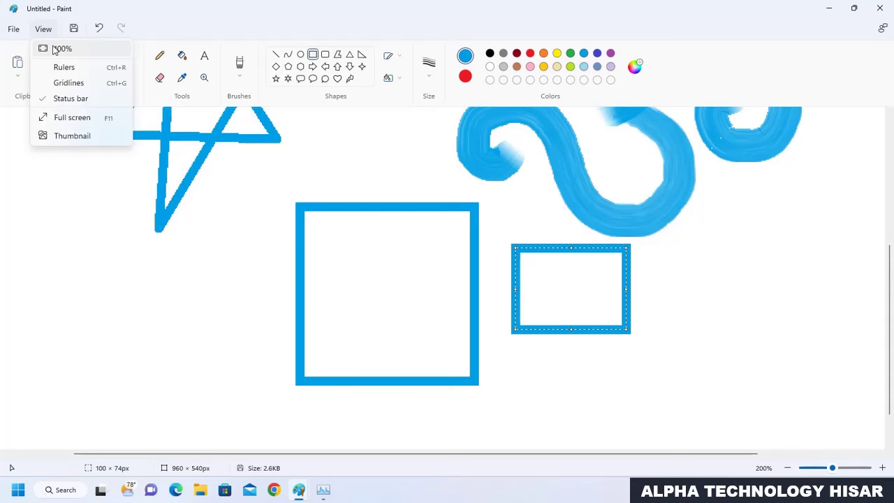
pyautogui.click(58, 49)
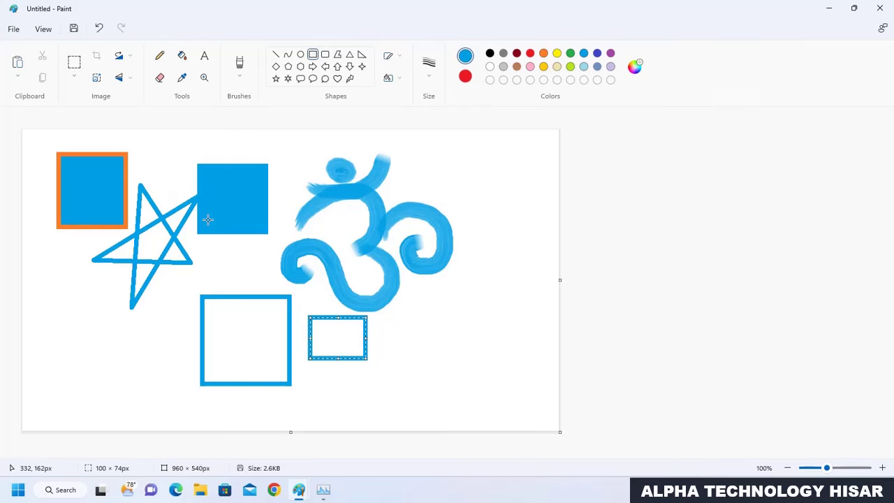
pyautogui.hotkey('ctrl', 'pageup')
pyautogui.hotkey('ctrl', 'pageup')
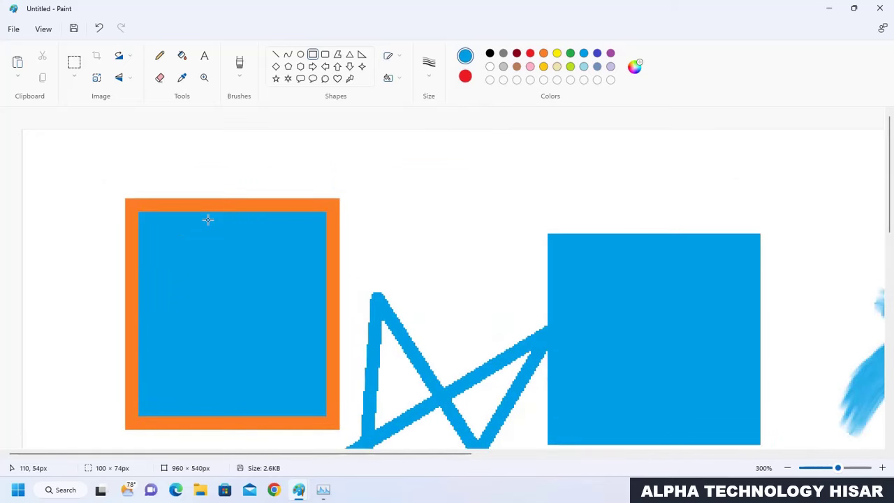
pyautogui.hotkey('ctrl', 'pagedown')
pyautogui.hotkey('ctrl', 'pagedown')
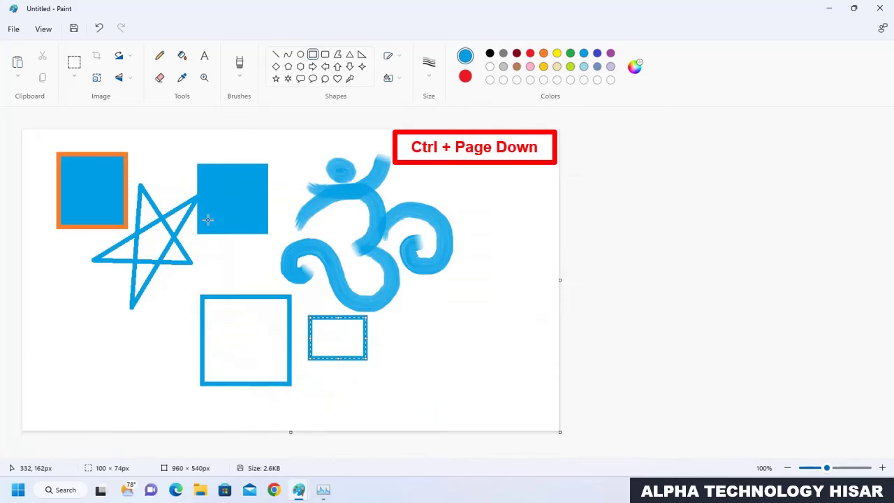
# Turn on the rulers and the gridlines for the canvas
pyautogui.click(43, 29)
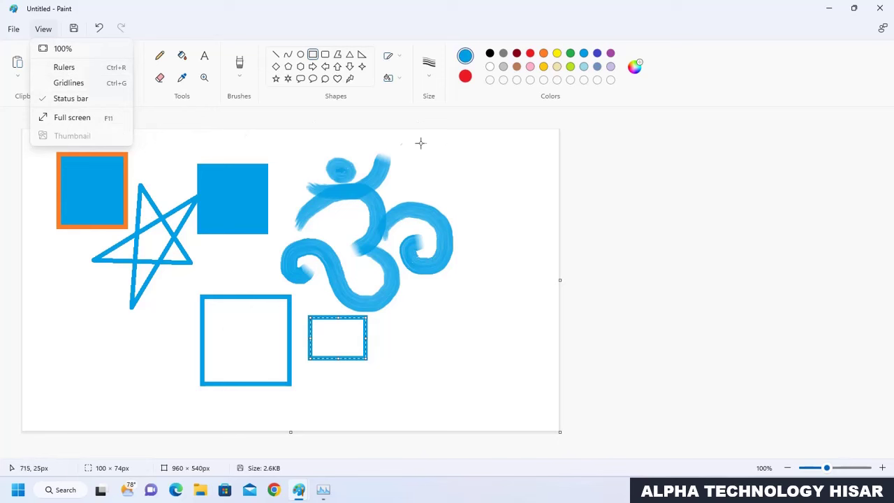
pyautogui.click(98, 68)
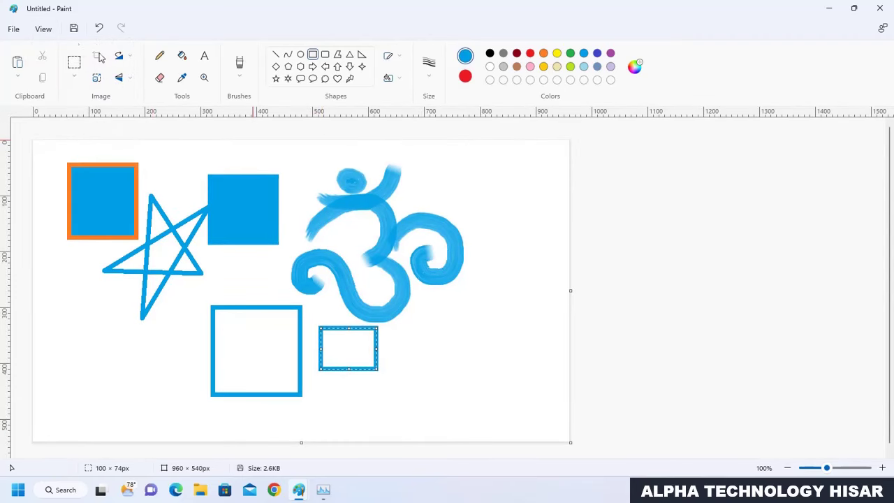
pyautogui.click(47, 31)
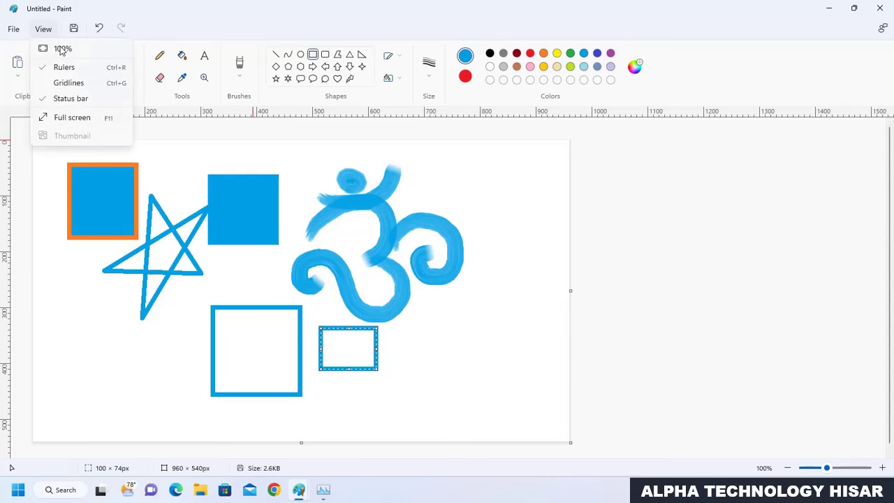
pyautogui.click(70, 82)
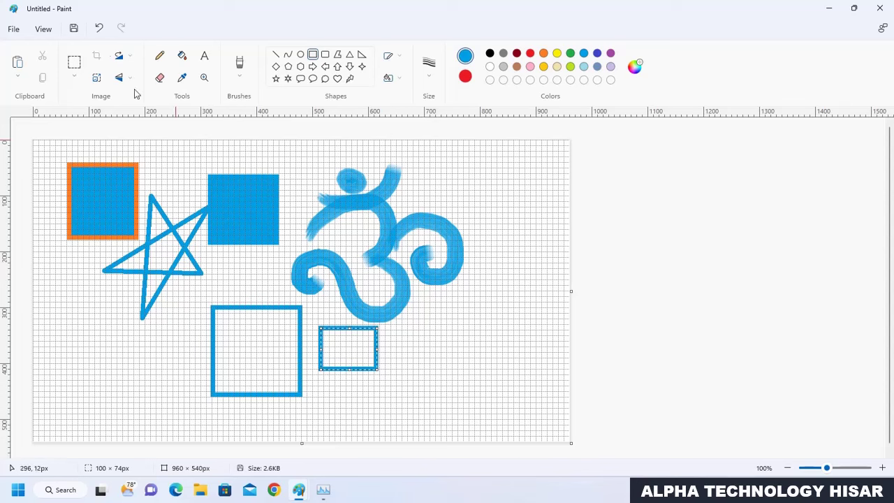
# Hide the status bar
pyautogui.click(44, 29)
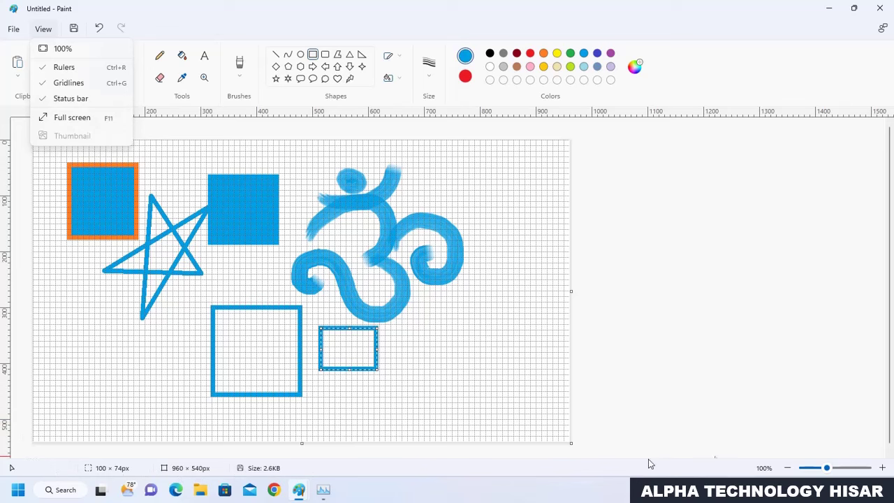
pyautogui.click(81, 99)
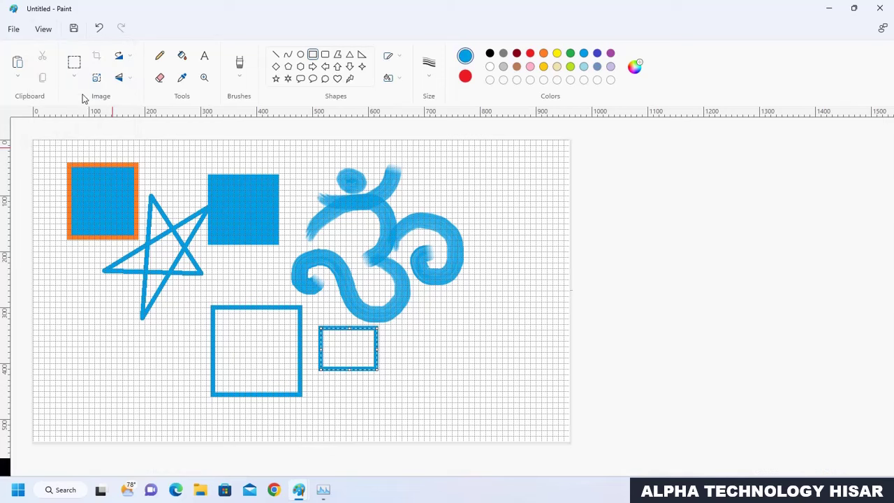
# Show the status bar again and hide the canvas gridlines
pyautogui.click(54, 32)
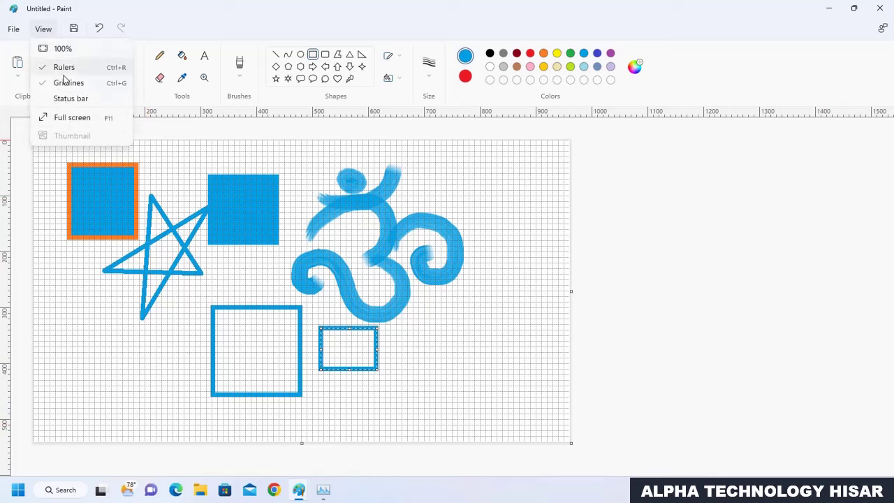
pyautogui.click(70, 98)
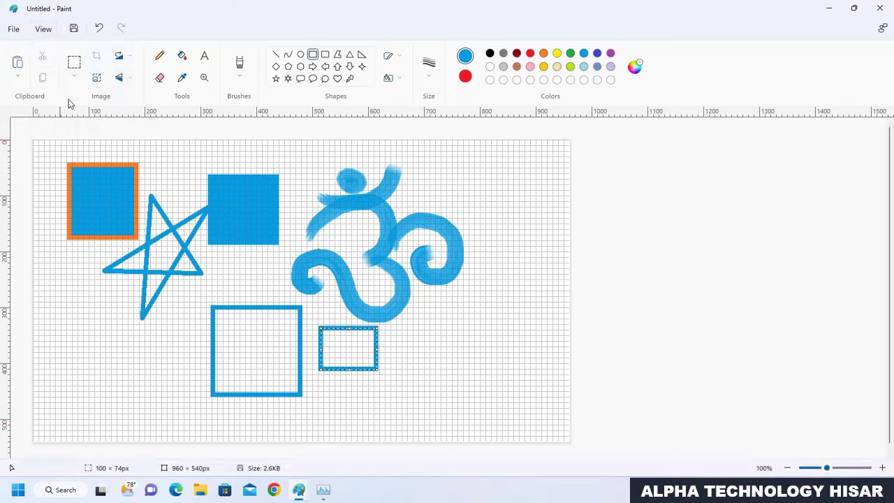
pyautogui.click(46, 33)
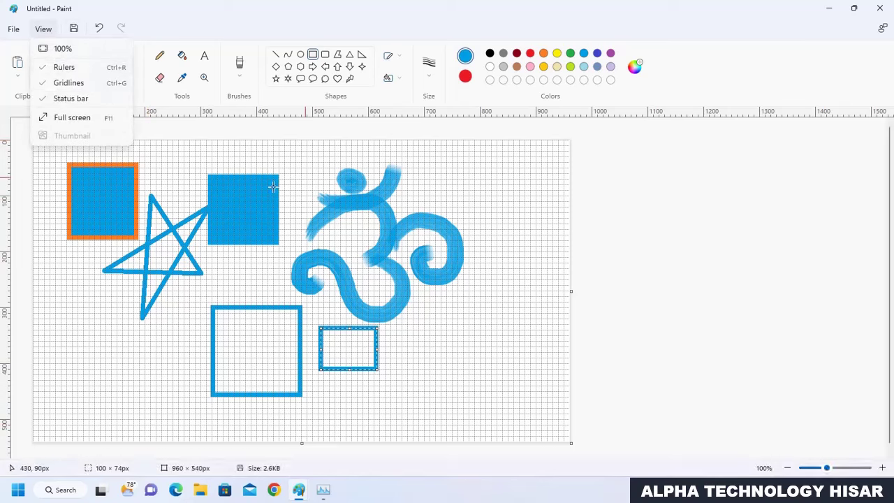
pyautogui.click(120, 83)
# View the drawing in full screen, and return to the normal editing window
pyautogui.click(49, 29)
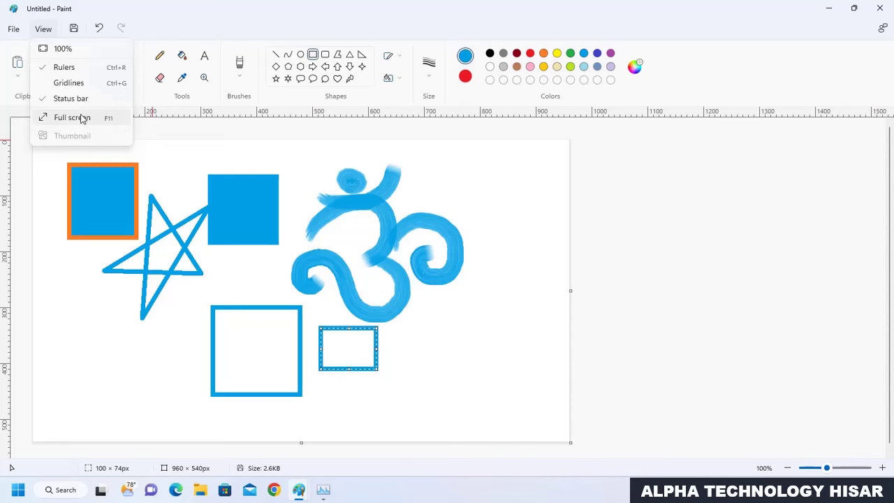
pyautogui.click(72, 117)
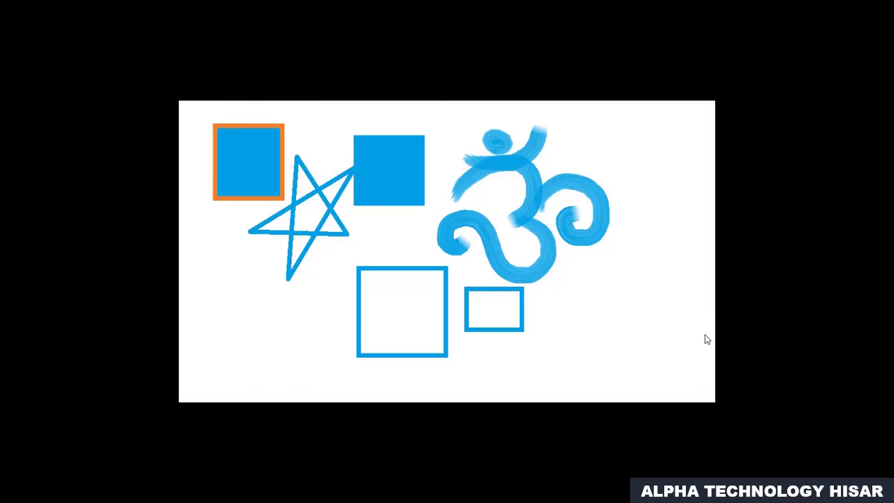
pyautogui.press('Escape')
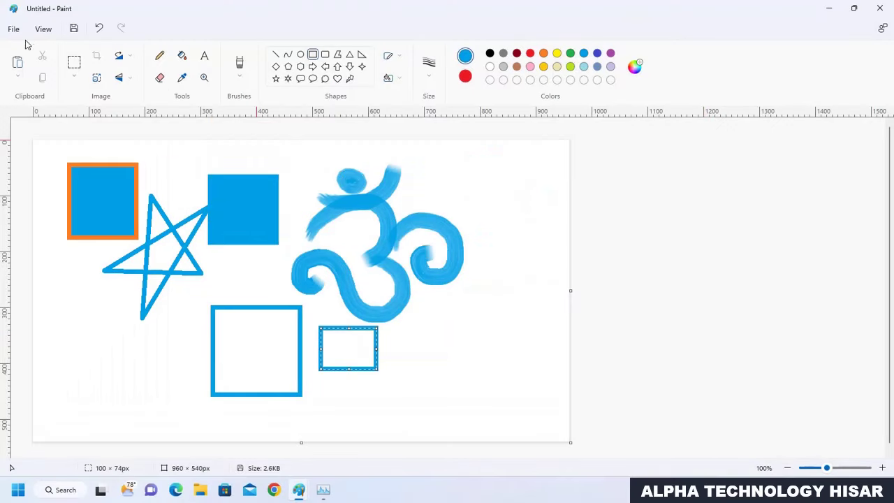
# Deselect the small rectangle, magnify the canvas to 300%, and open the Thumbnail window and make it taller
pyautogui.click(44, 30)
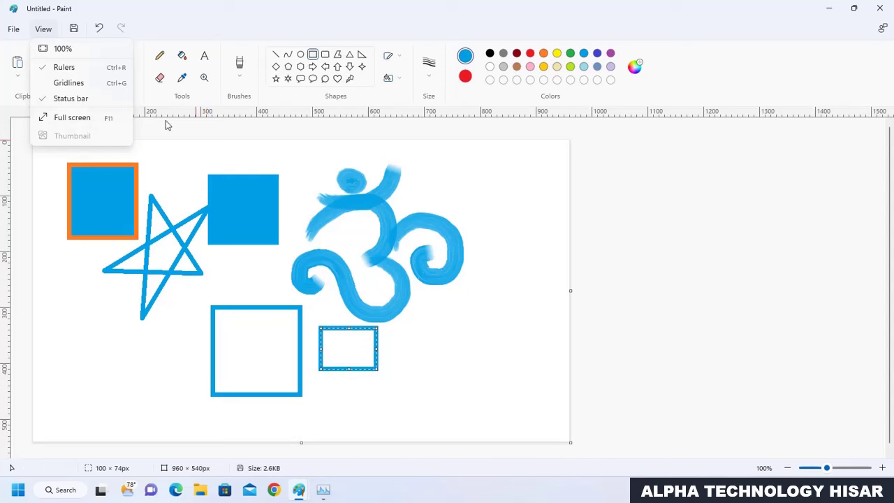
pyautogui.click(290, 273)
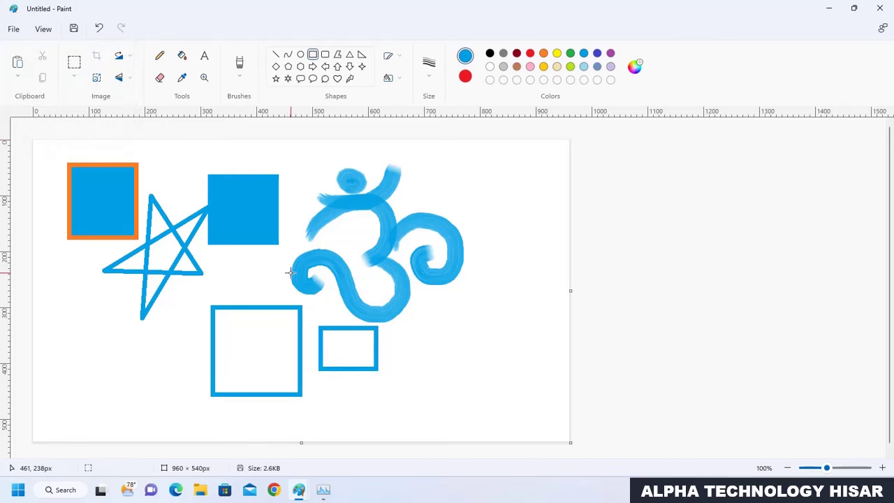
pyautogui.keyDown('ctrl'); pyautogui.scroll(2, 291, 273); pyautogui.keyUp('ctrl')
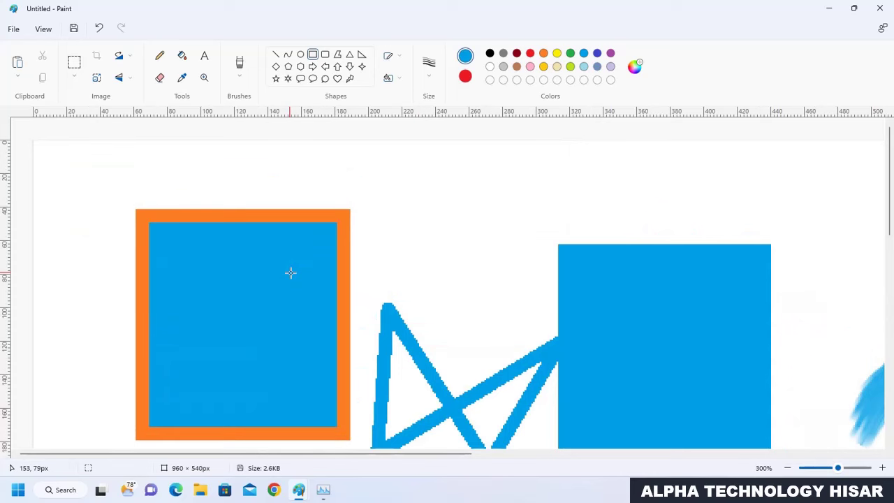
pyautogui.click(44, 28)
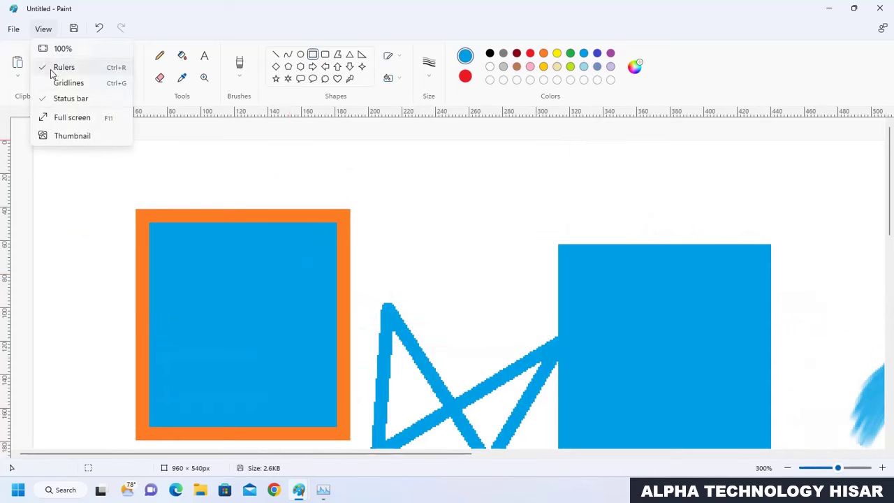
pyautogui.click(70, 136)
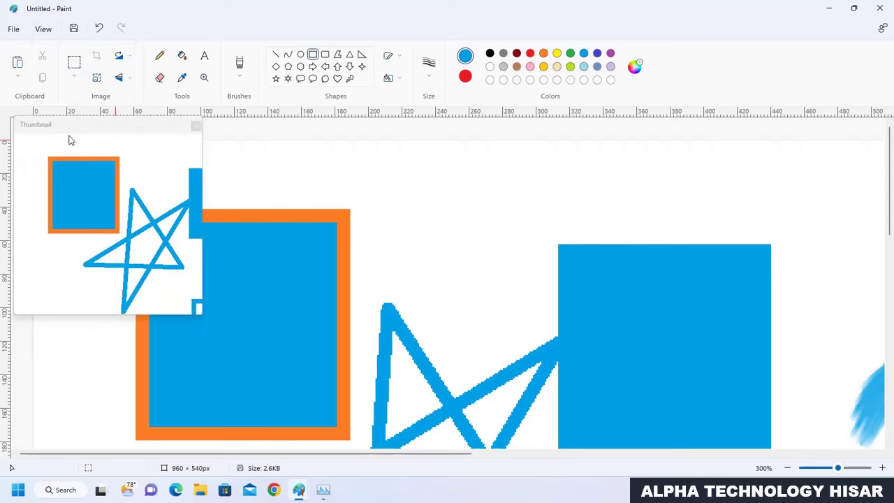
pyautogui.moveTo(197, 317); pyautogui.dragTo(252, 373)
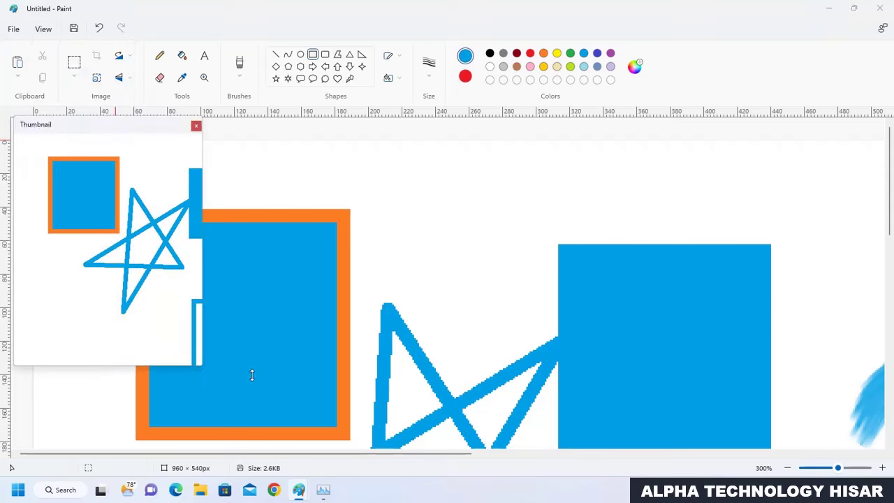